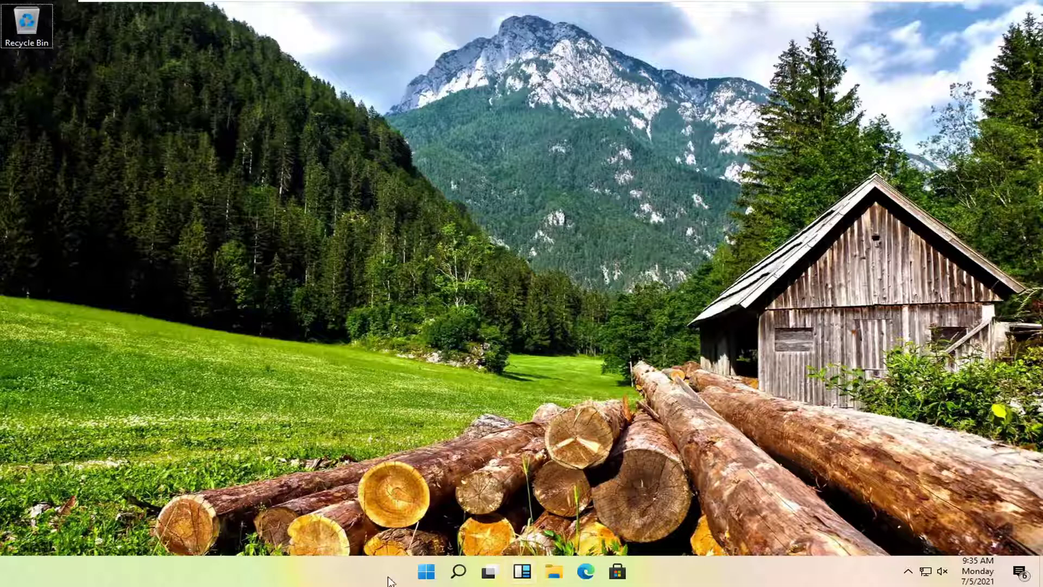
Open Computer Management and display the Users folder under Local Users and Groups
click(459, 571)
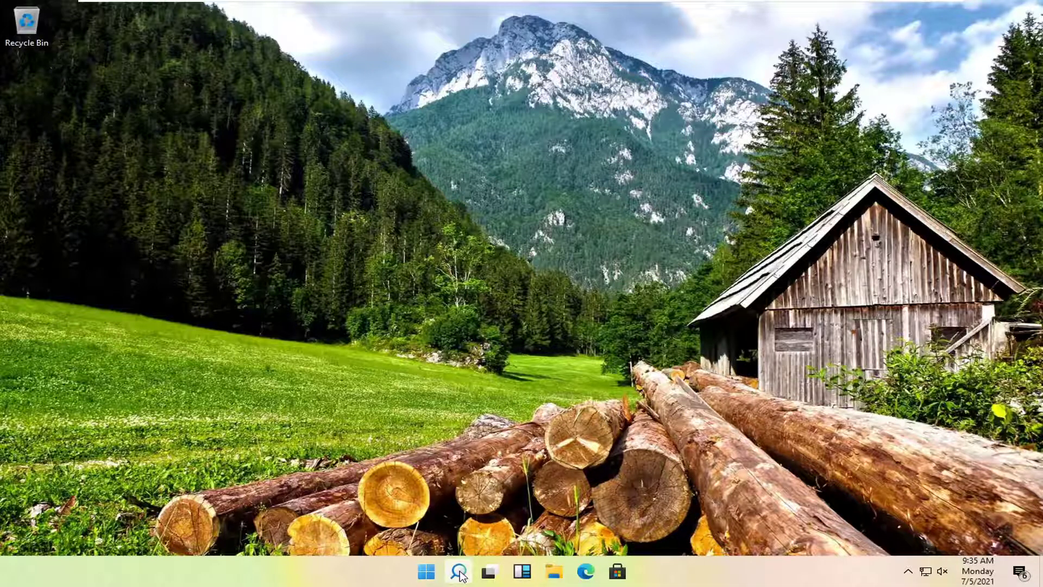
text(comp)
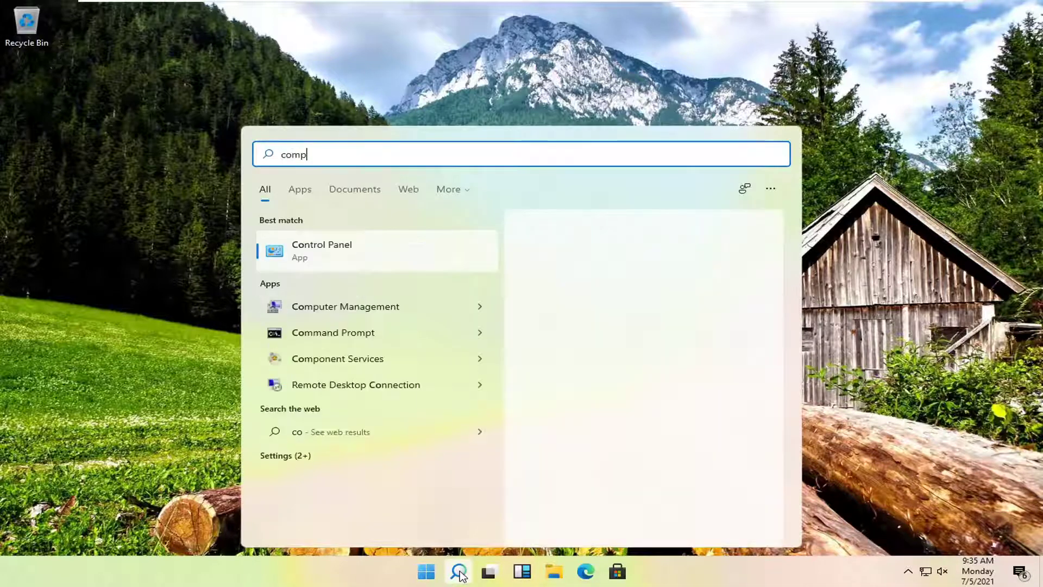
text(uter management)
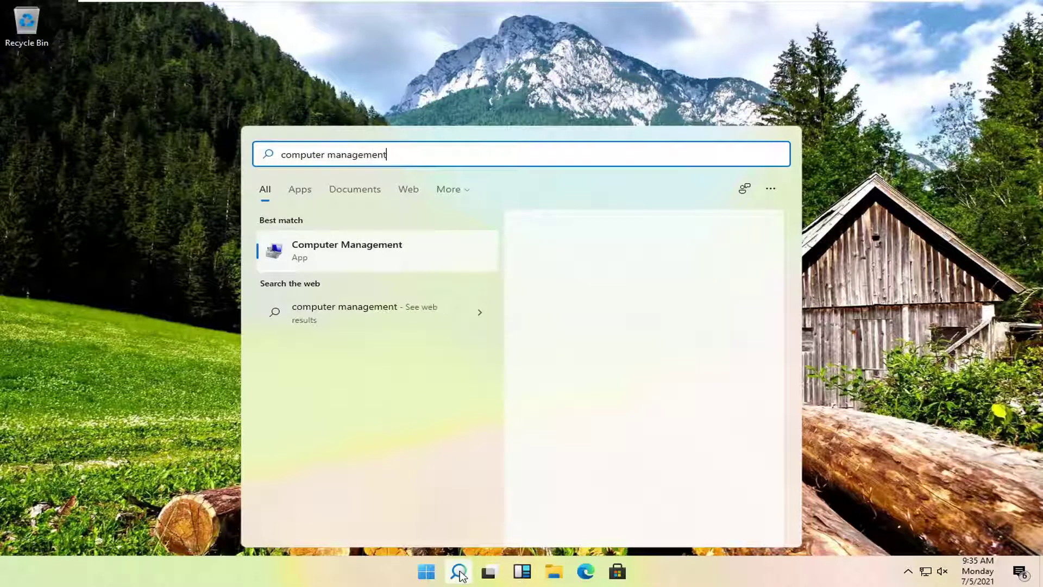
click(404, 254)
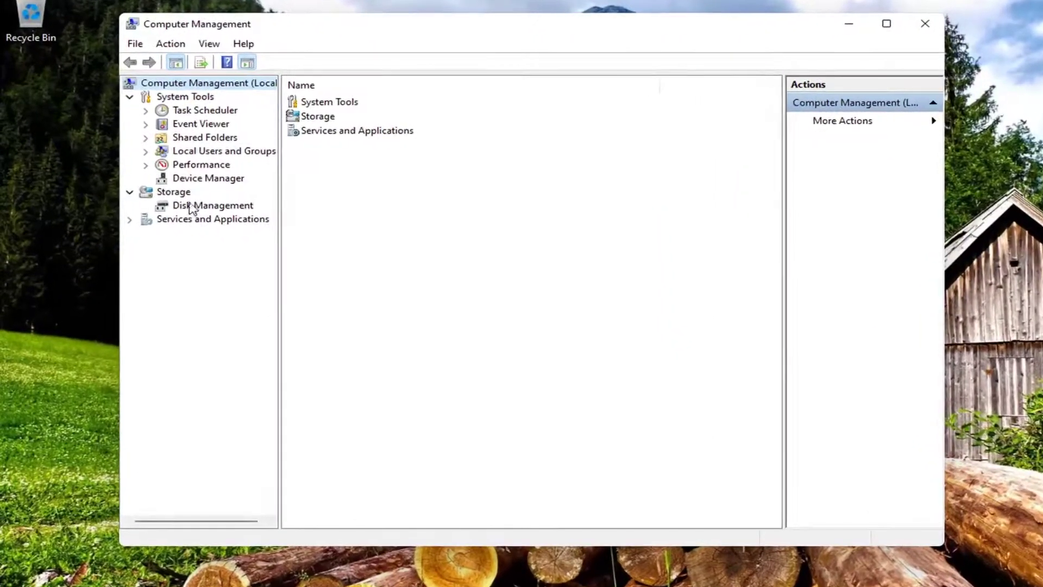
click(174, 152)
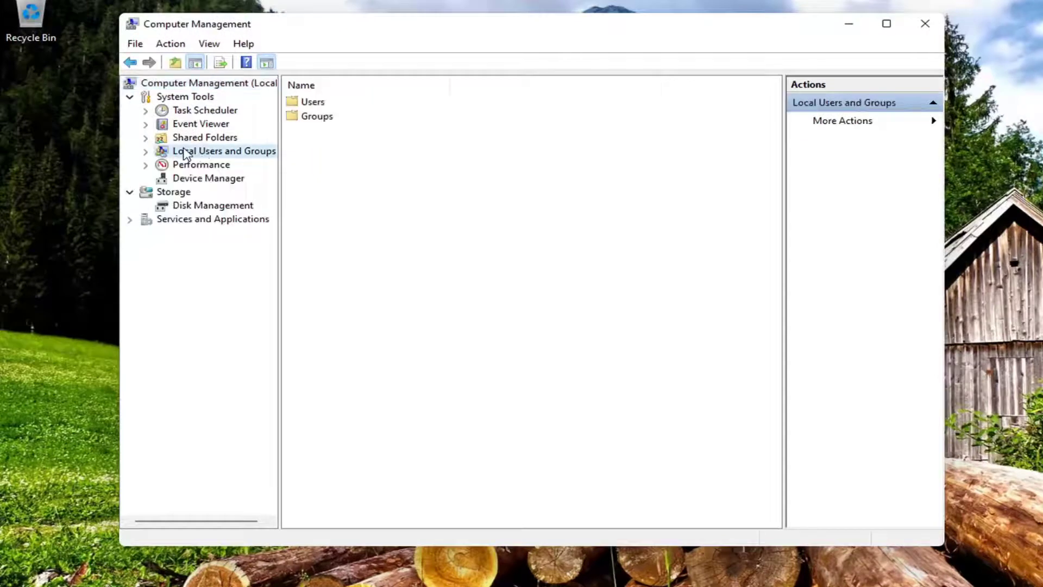
double_click(310, 103)
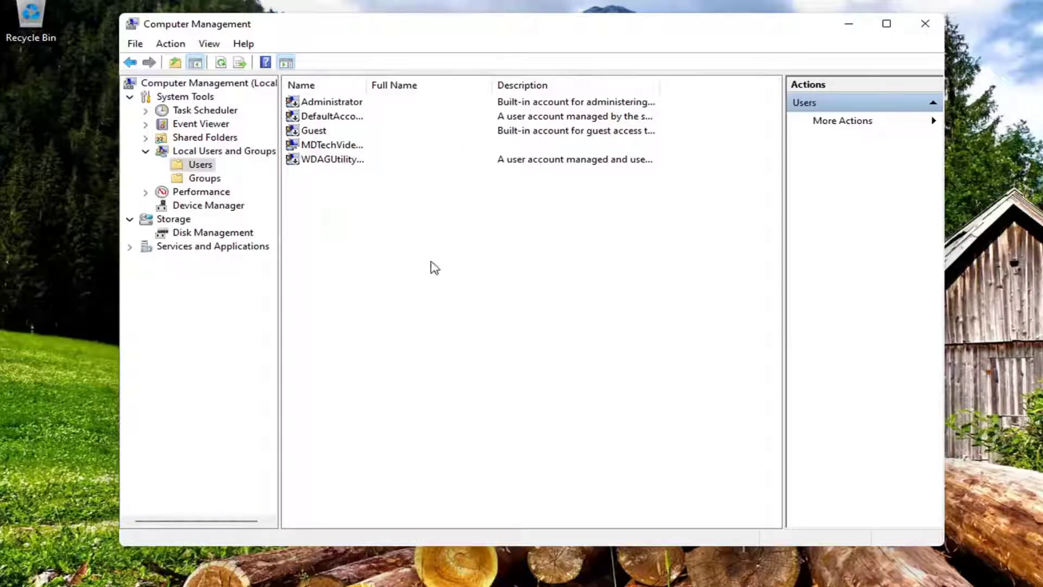
Create a local user with the person's name as user name, a blank password, no forced password change at next logon, and Password never expires enabled
right_click(383, 232)
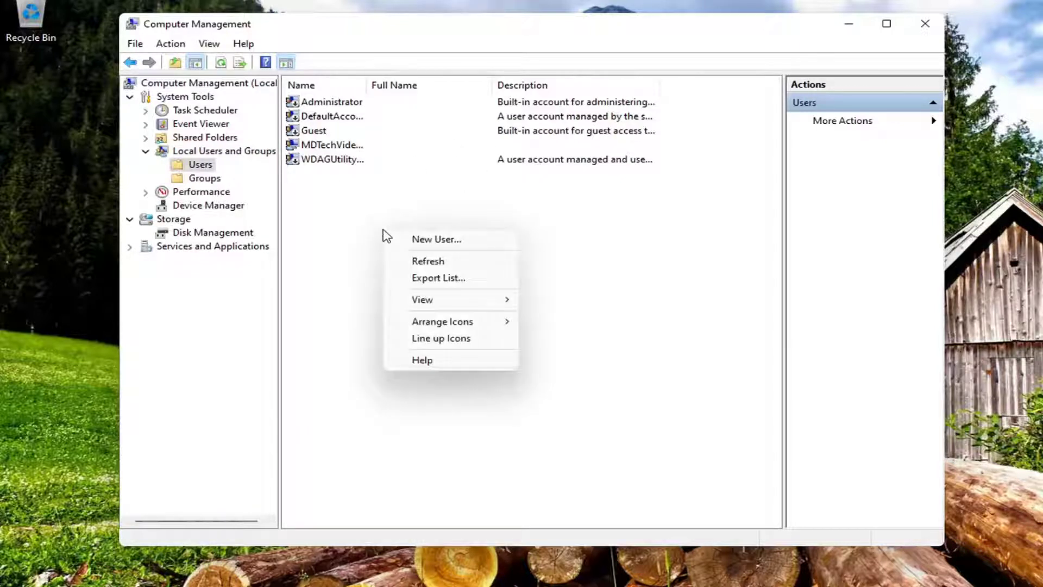
click(435, 240)
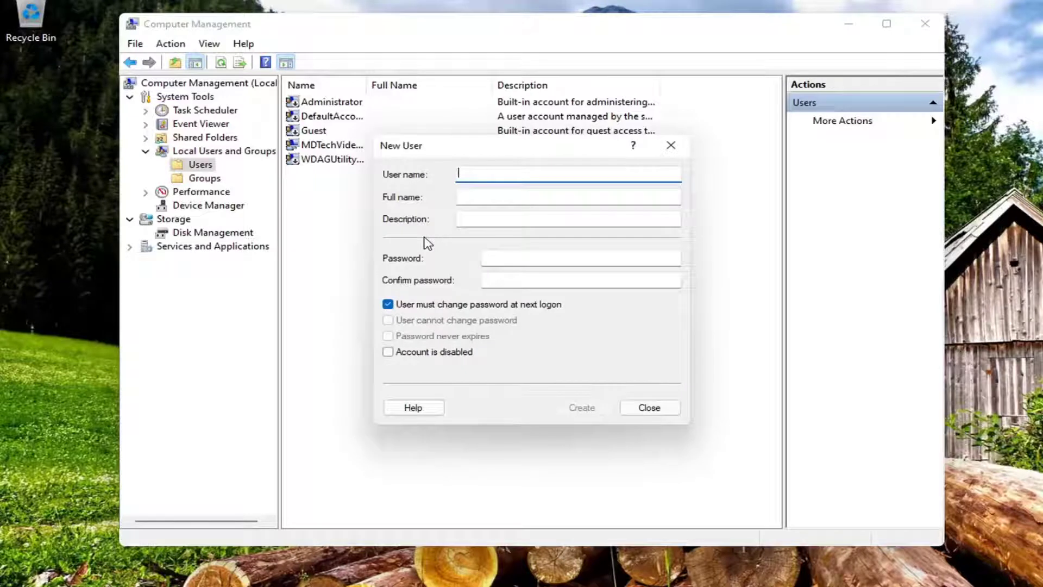
text(John Smith)
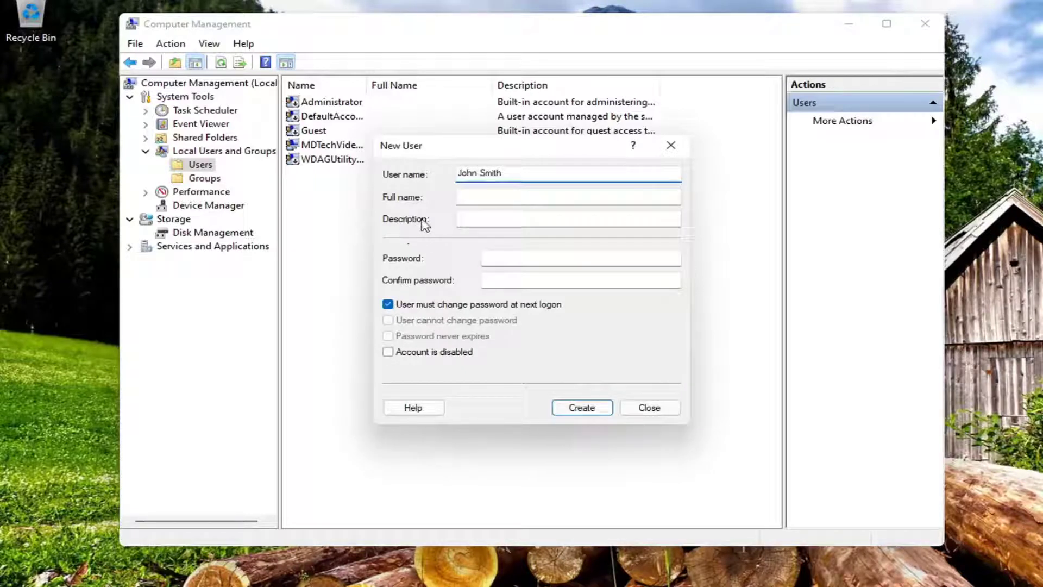
click(482, 256)
click(483, 280)
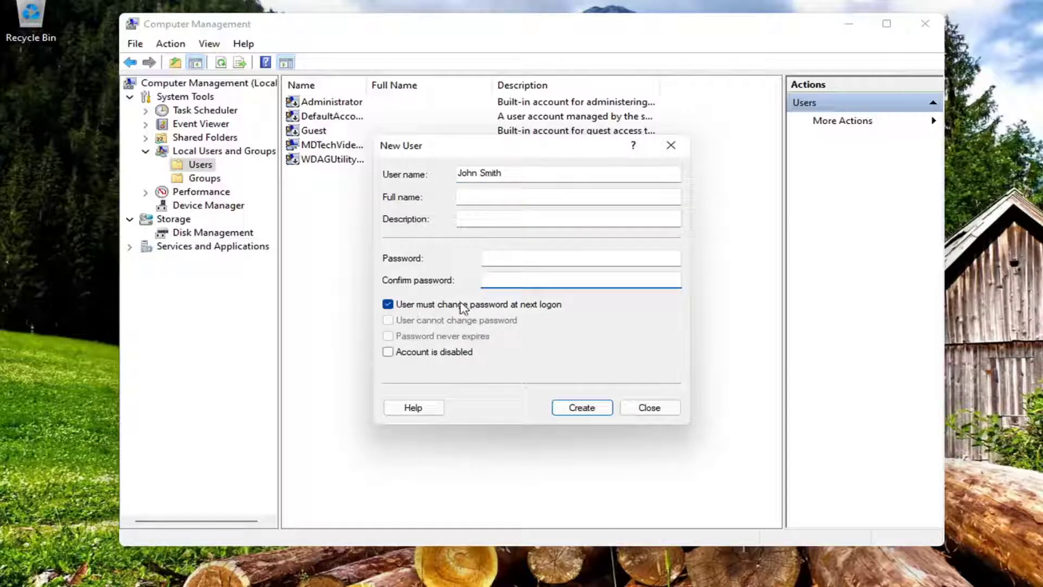
click(387, 305)
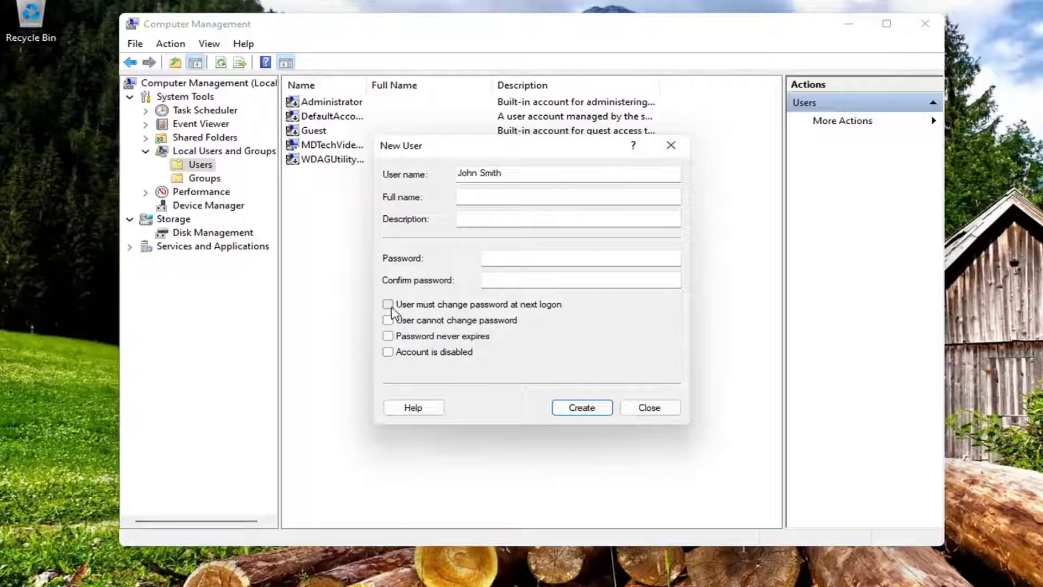
click(388, 336)
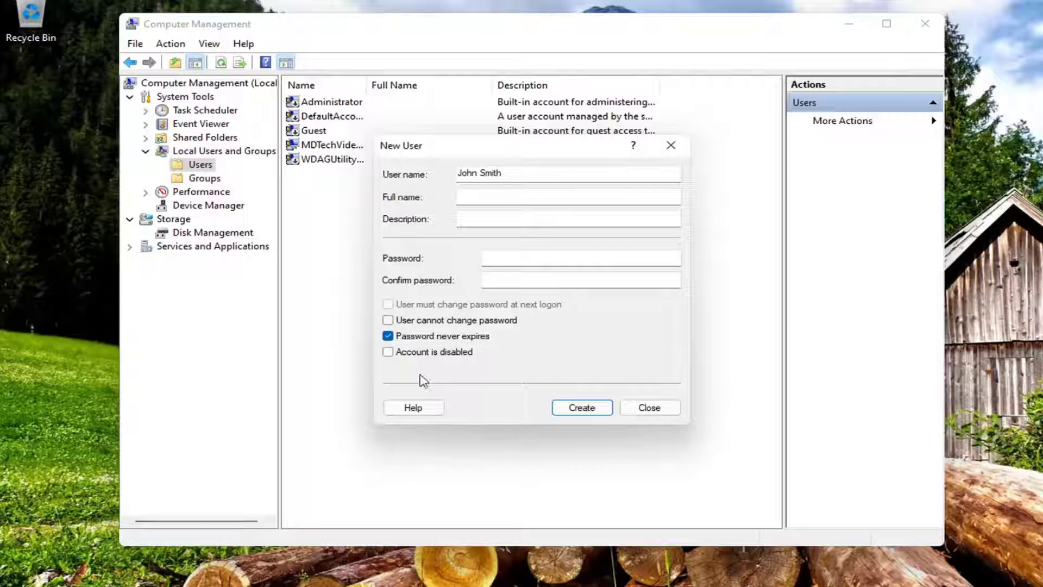
click(574, 410)
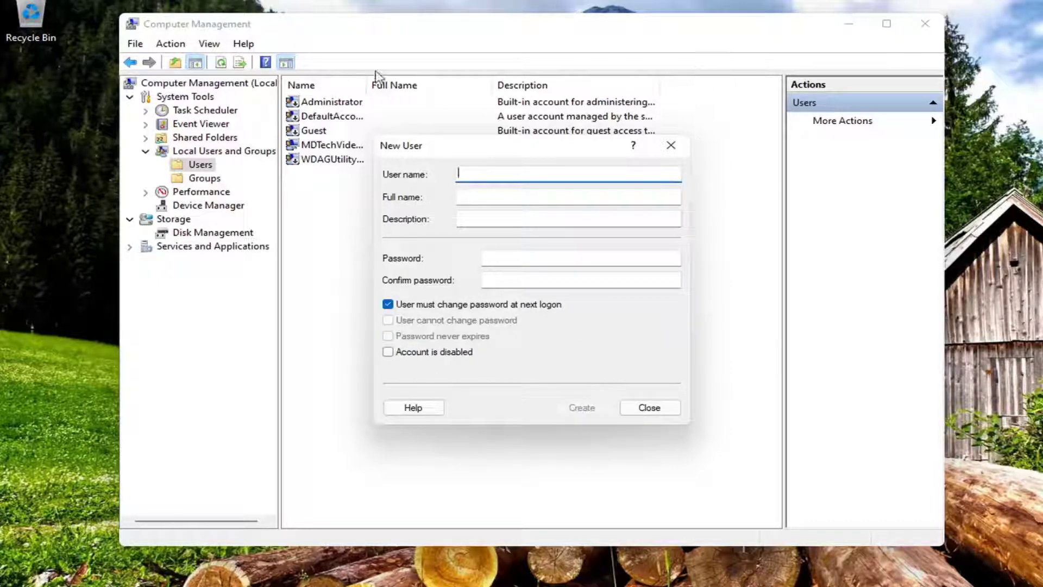
Close the New User form, select the new account in the Users list, and close Computer Management
click(669, 147)
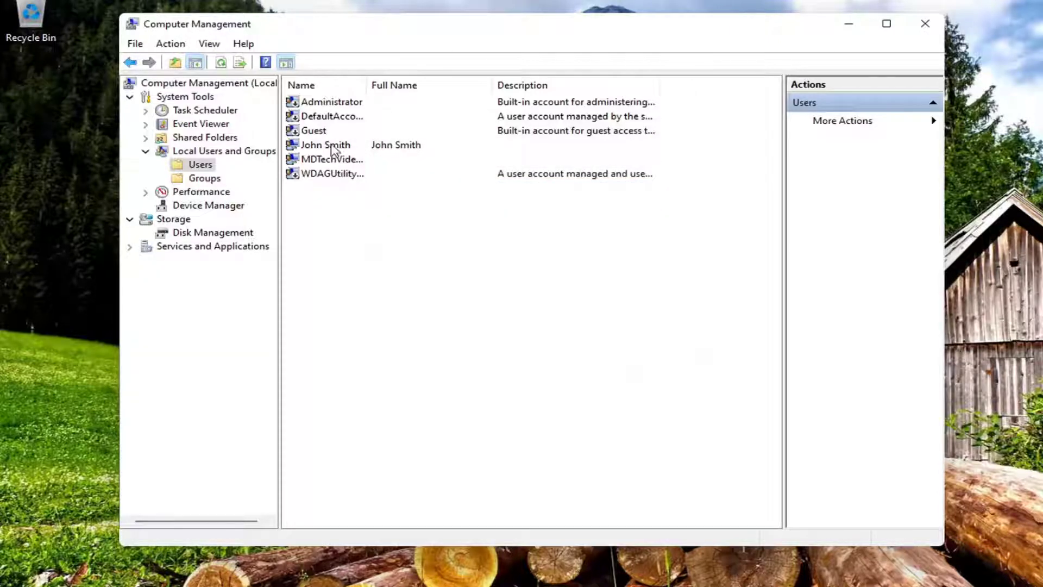
click(329, 146)
click(925, 23)
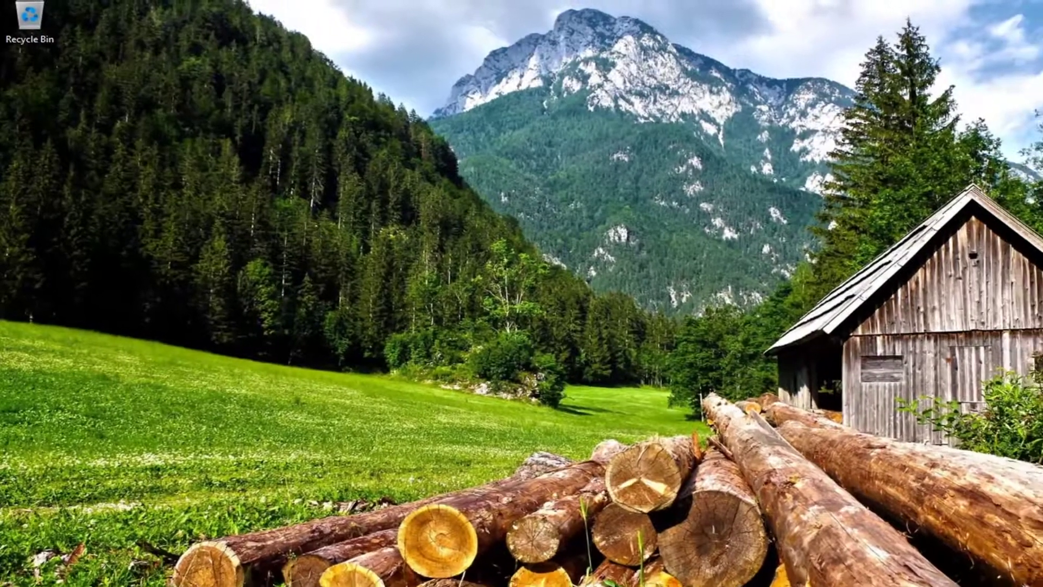
Sign out of Windows and sign back in with the MDTechVideos account
key(super+x)
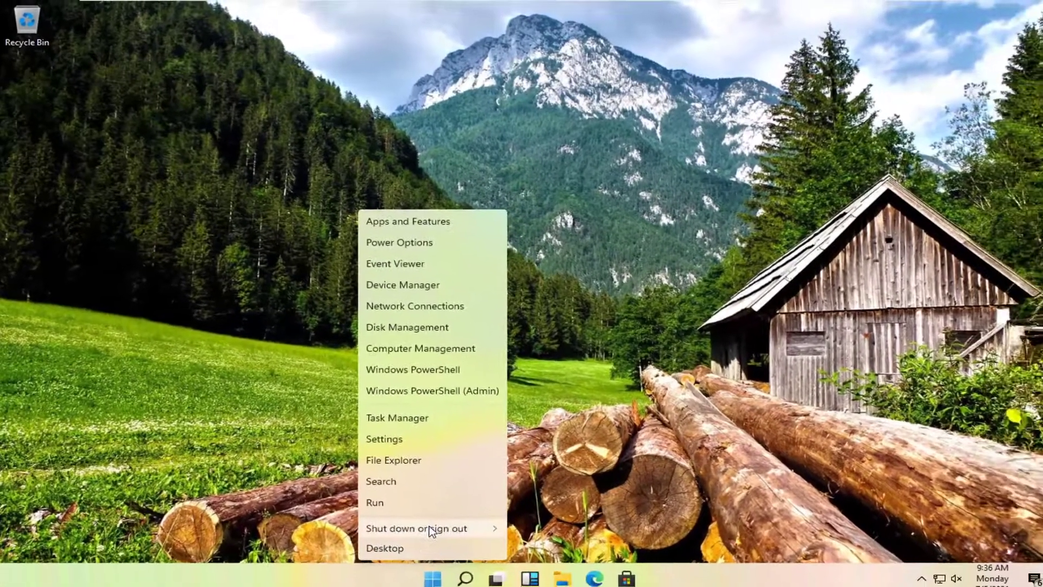
mouse_move(442, 542)
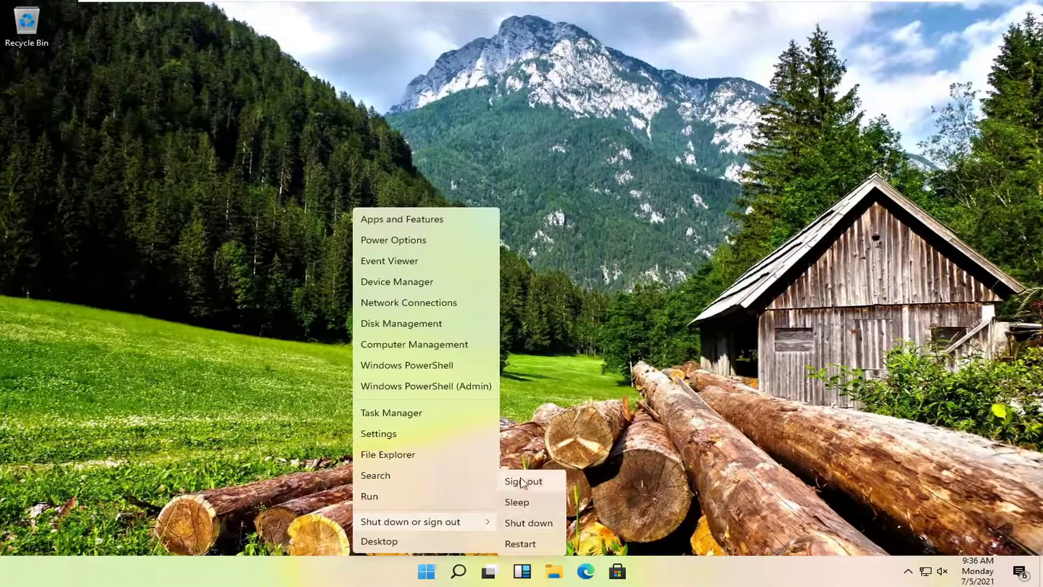
click(521, 482)
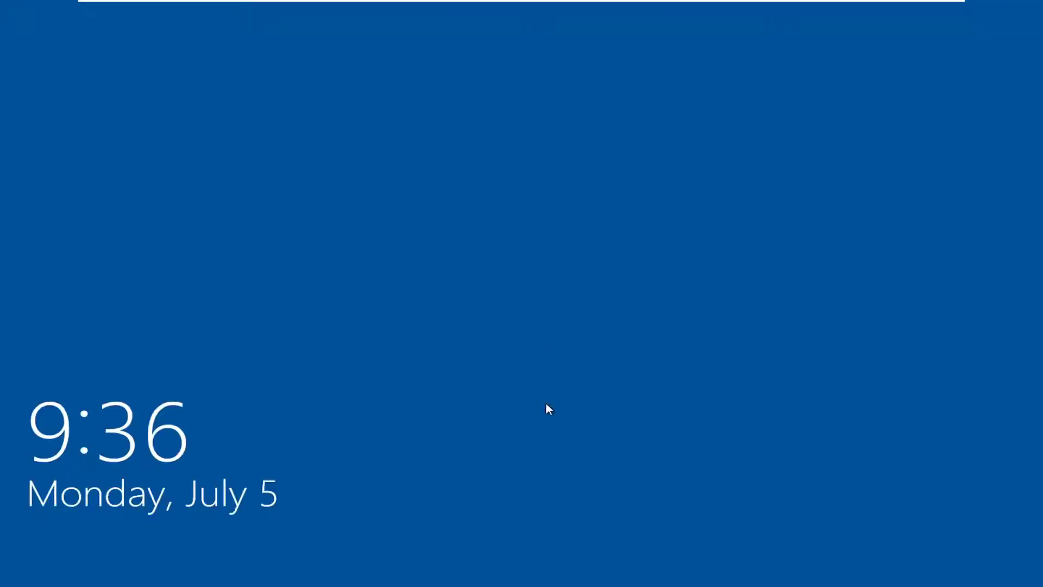
click(525, 506)
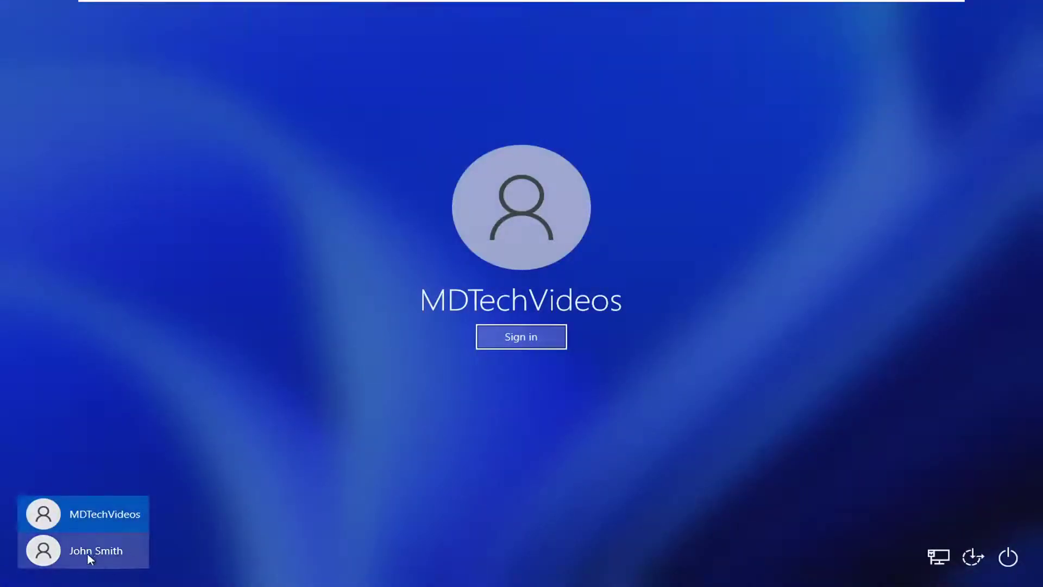
click(515, 338)
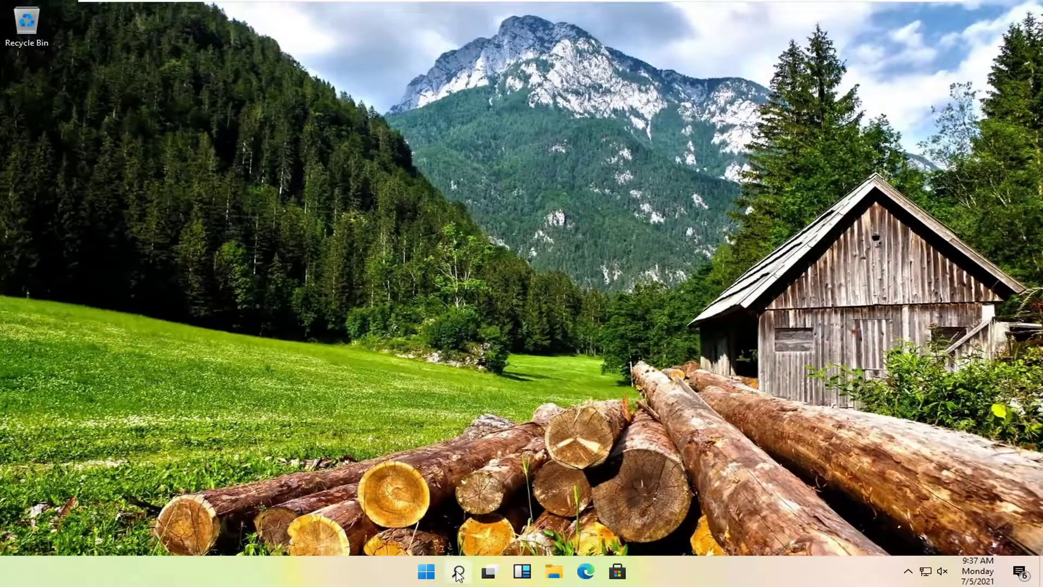
Reopen Computer Management and display the local Users list
click(459, 571)
text(oco)
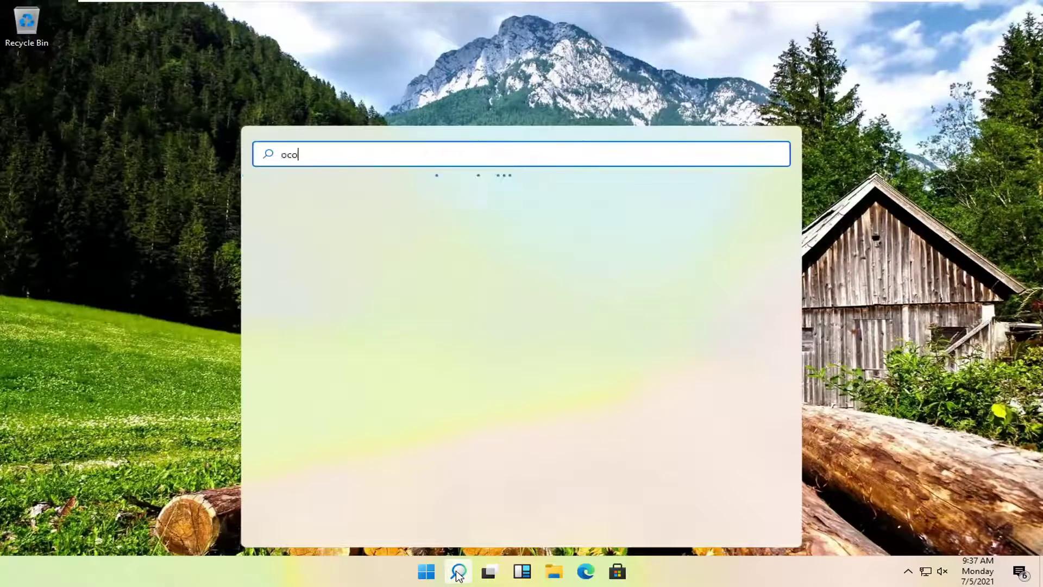
key(BackSpace)
key(BackSpace)
key(BackSpace)
text(comput)
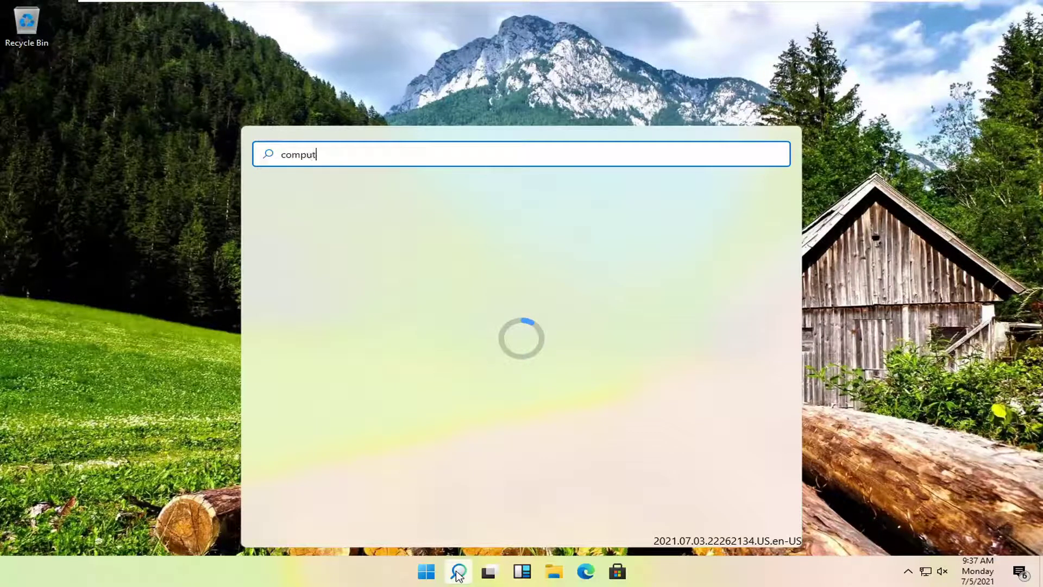
text(er management)
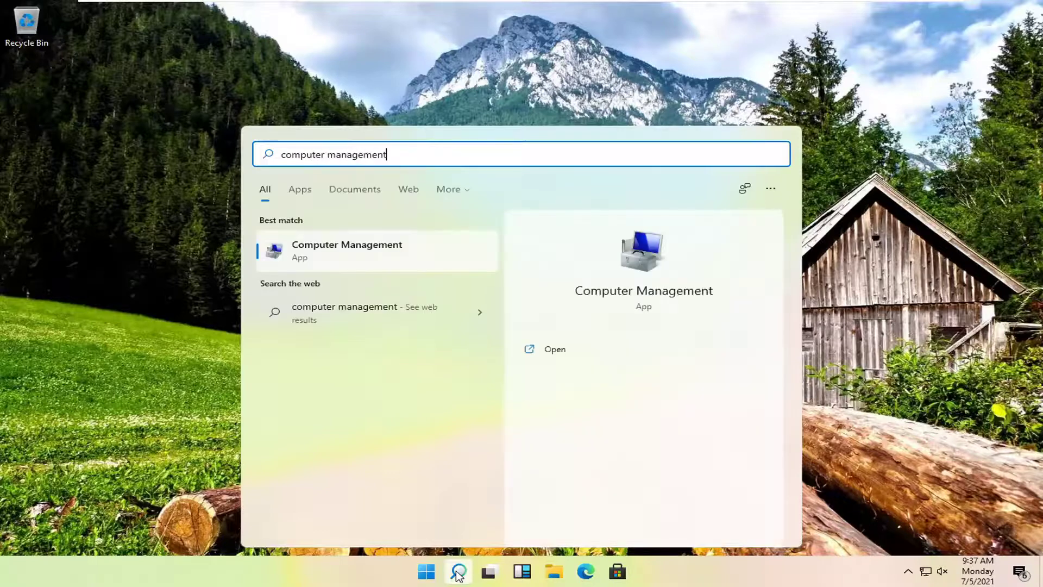
click(336, 265)
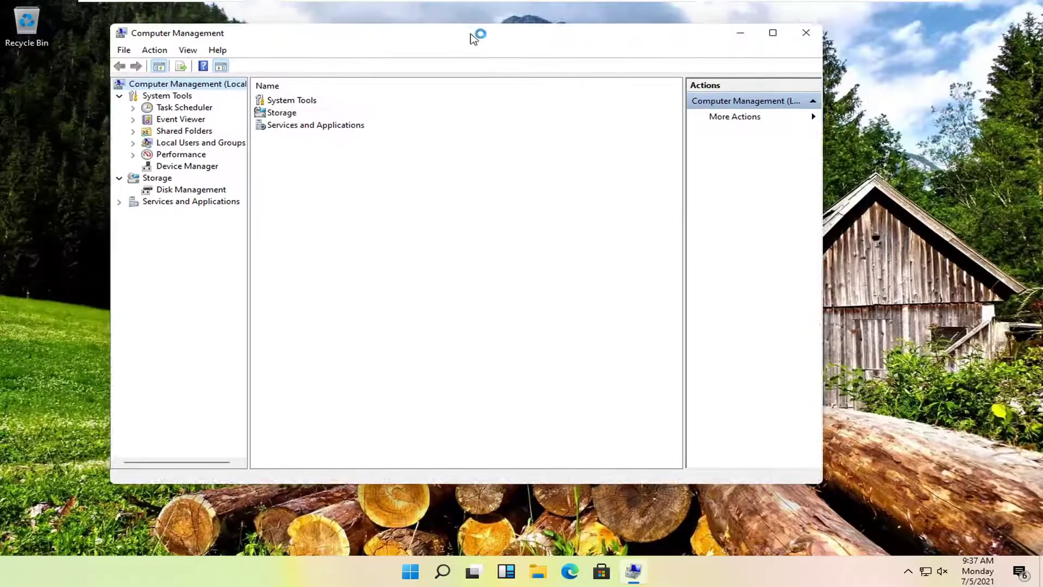
click(201, 147)
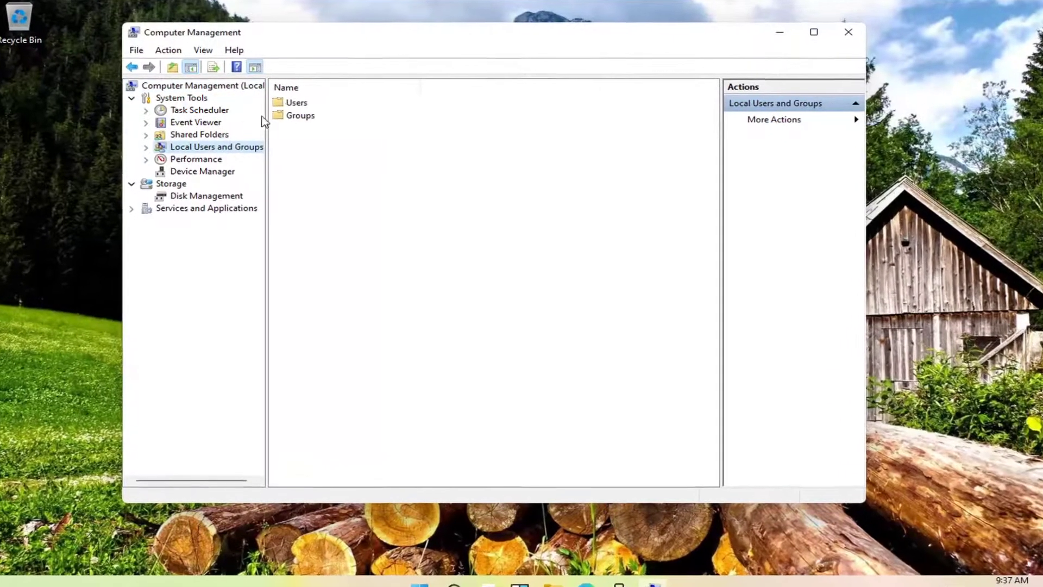
double_click(292, 103)
Open the newly created user's properties and show its group memberships
click(320, 144)
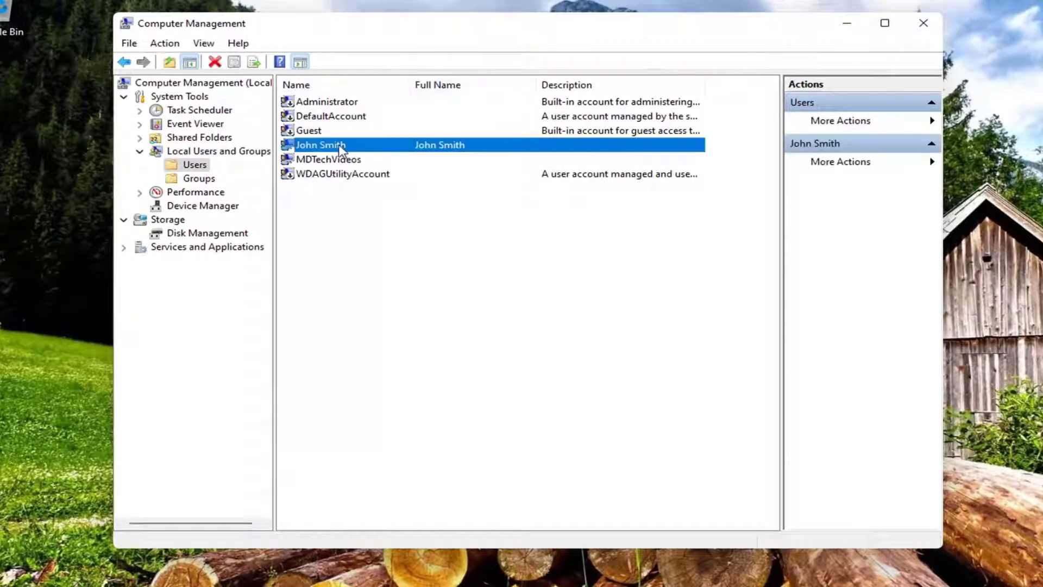
click(304, 145)
key(Escape)
double_click(368, 146)
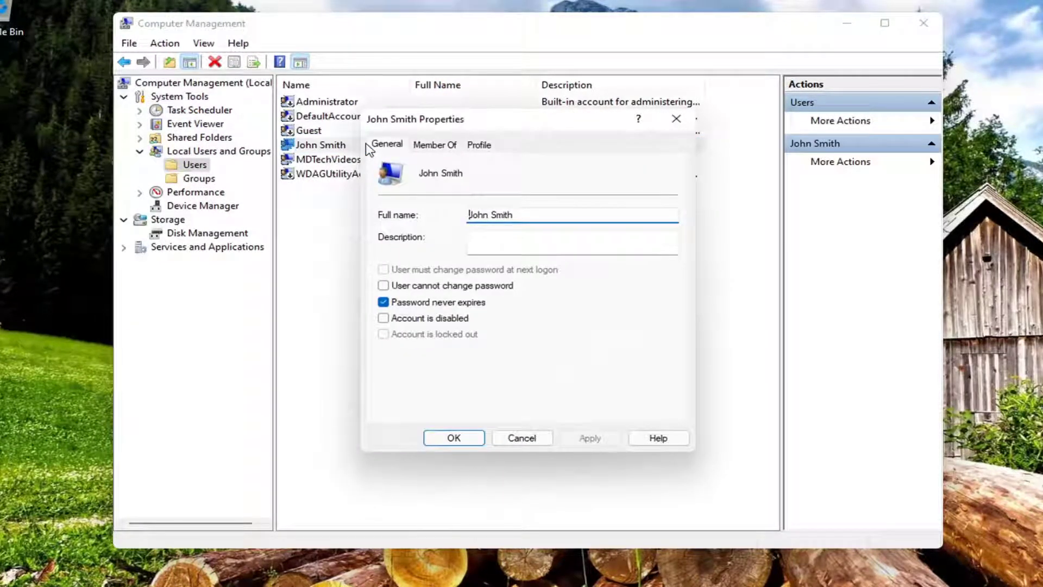
click(439, 147)
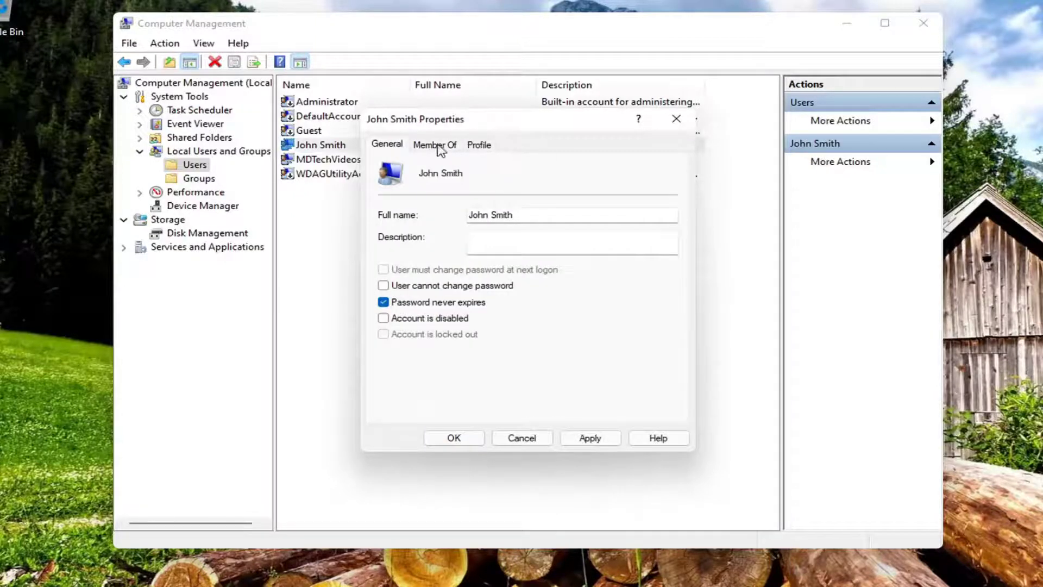
click(439, 147)
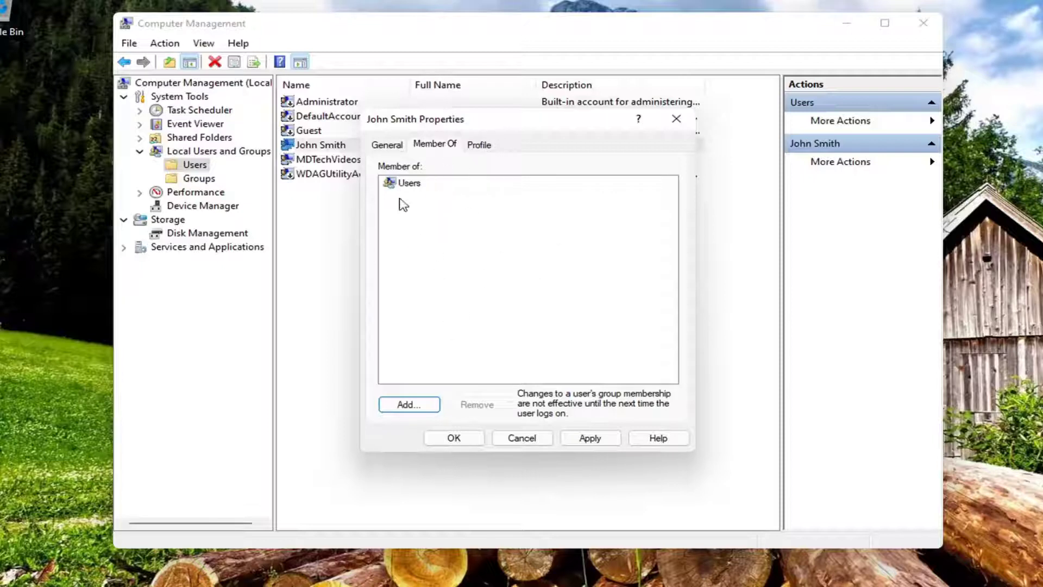
Find the available groups and add the Administrators group to the new user's memberships
click(408, 406)
click(411, 305)
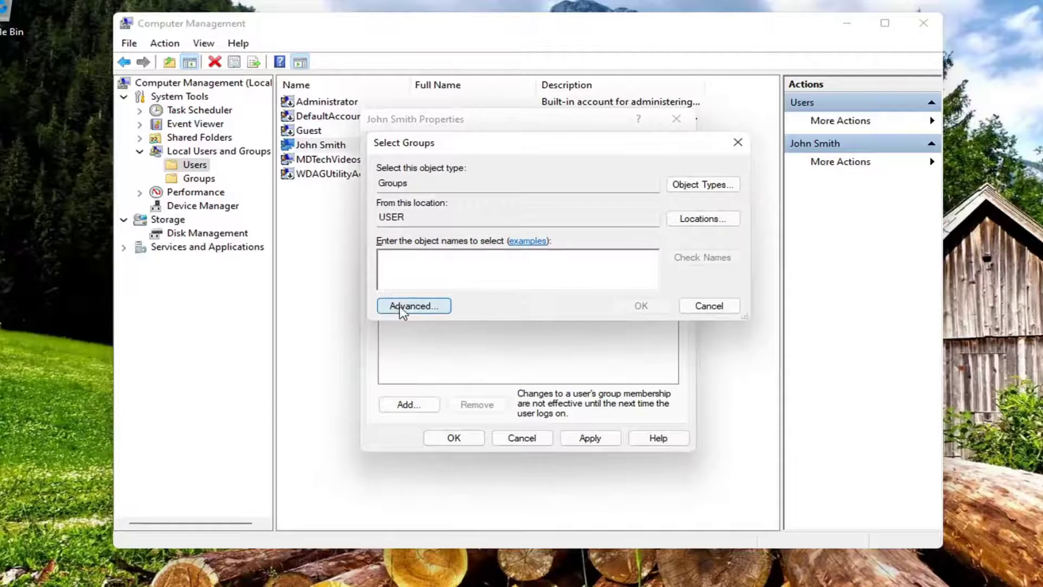
drag(460, 174, 444, 120)
click(750, 256)
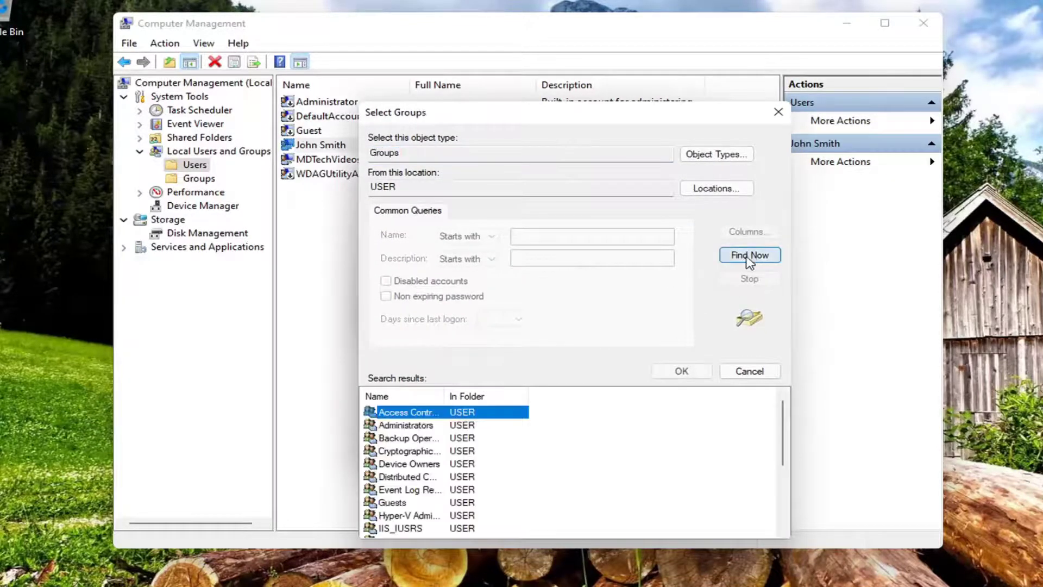
click(404, 426)
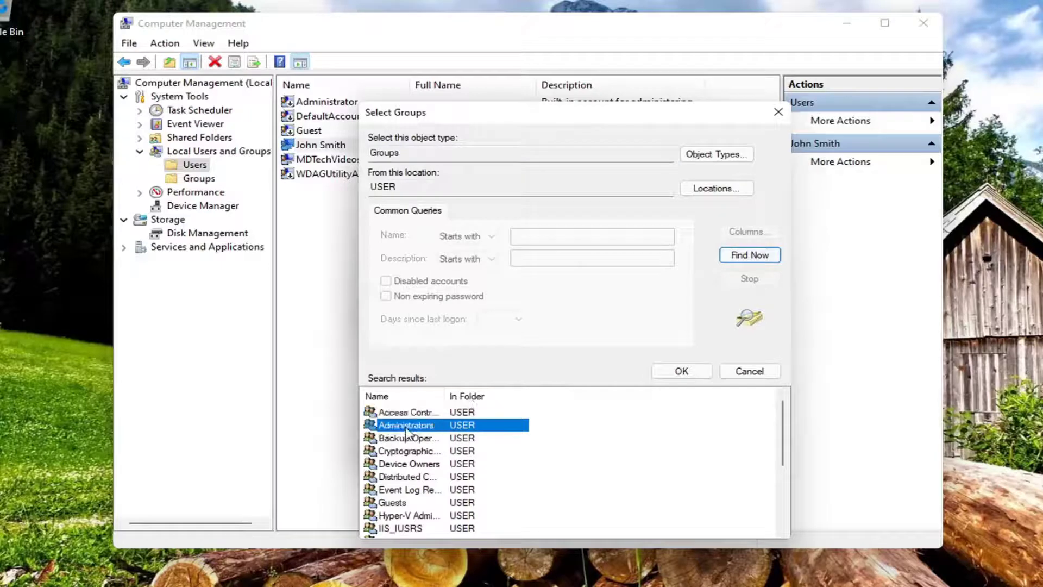
click(682, 372)
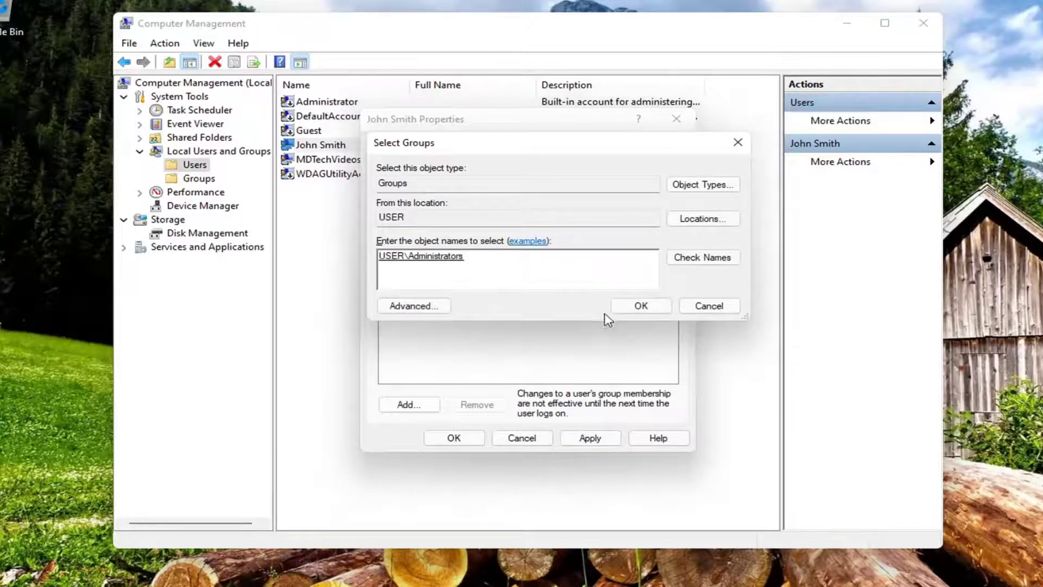
click(641, 306)
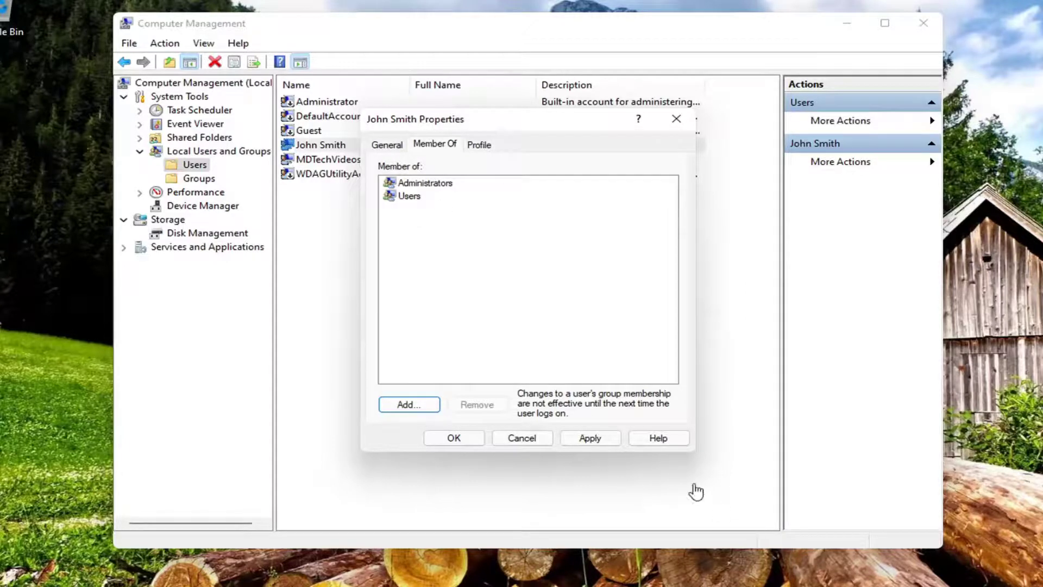
Apply the group membership change and close the user's properties and Computer Management
click(591, 438)
click(474, 441)
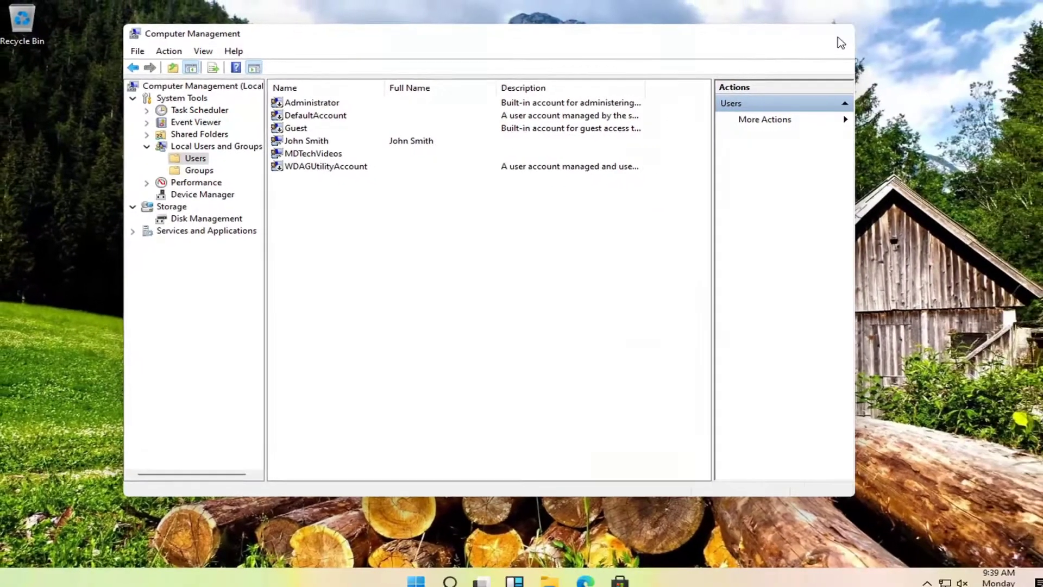
click(928, 21)
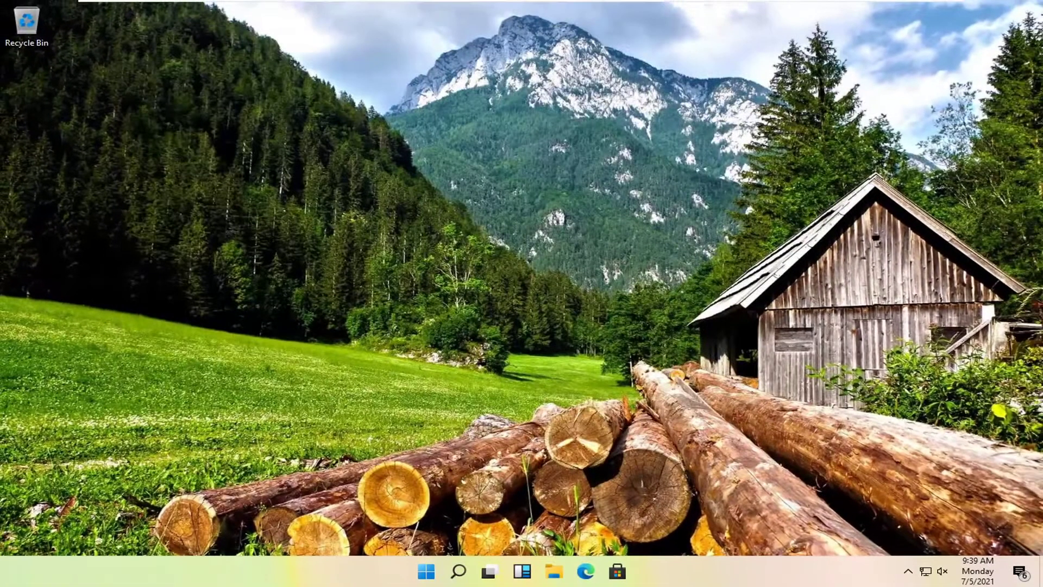